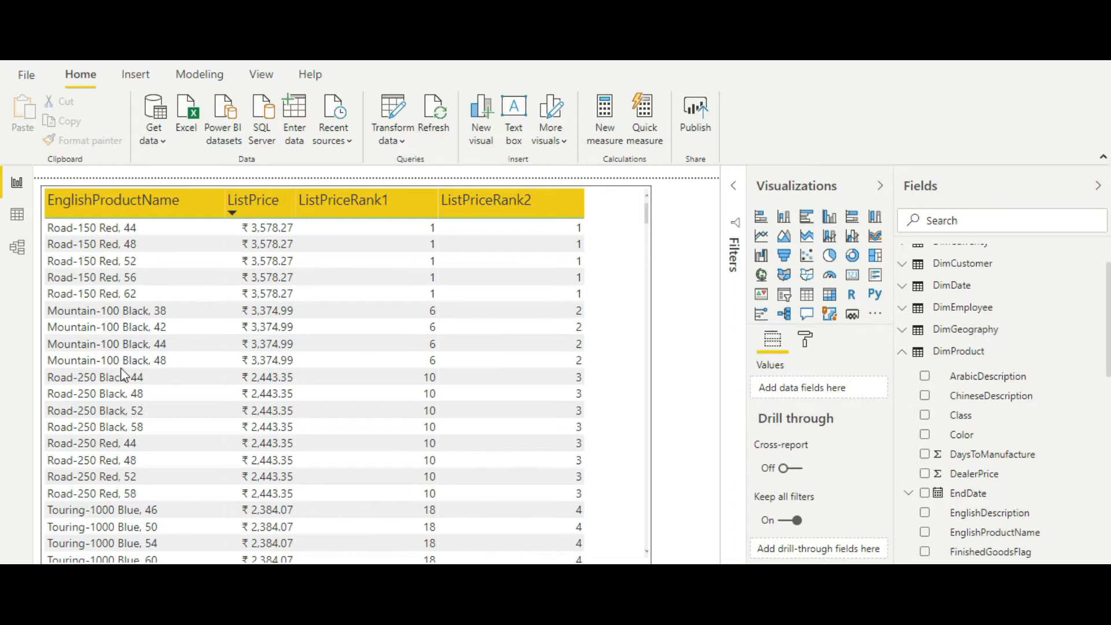
Show the DimProduct table data with the ListPrice column selected, and open the formula of the ListPriceRank1 column
{"action": "left_click", "coordinate": [17, 214]}
{"action": "left_click", "coordinate": [328, 203]}
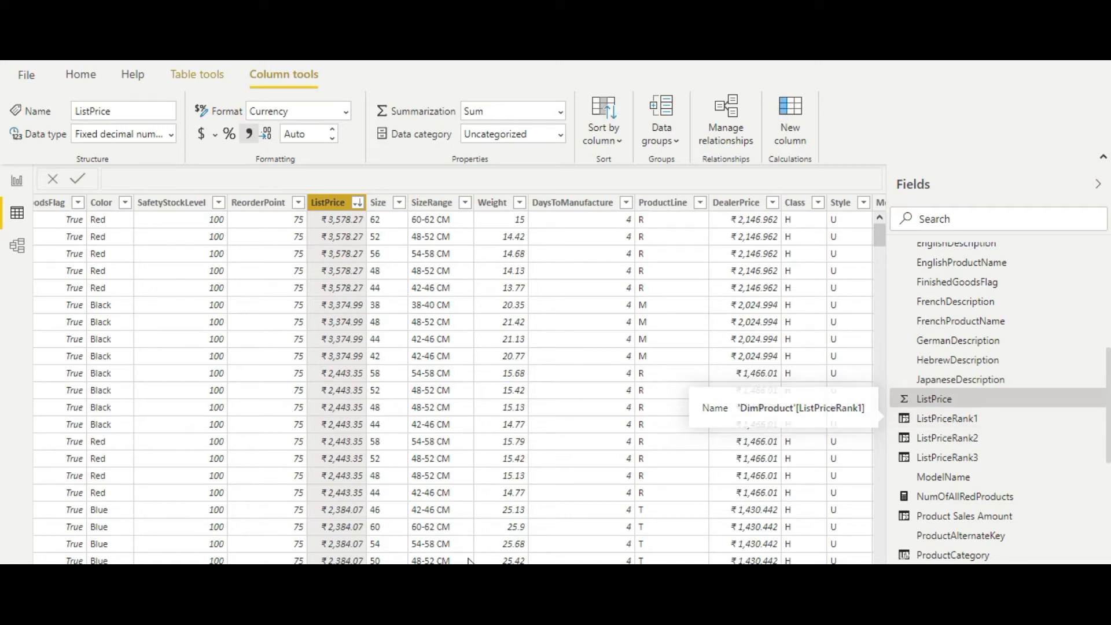
{"action": "left_click", "coordinate": [953, 417]}
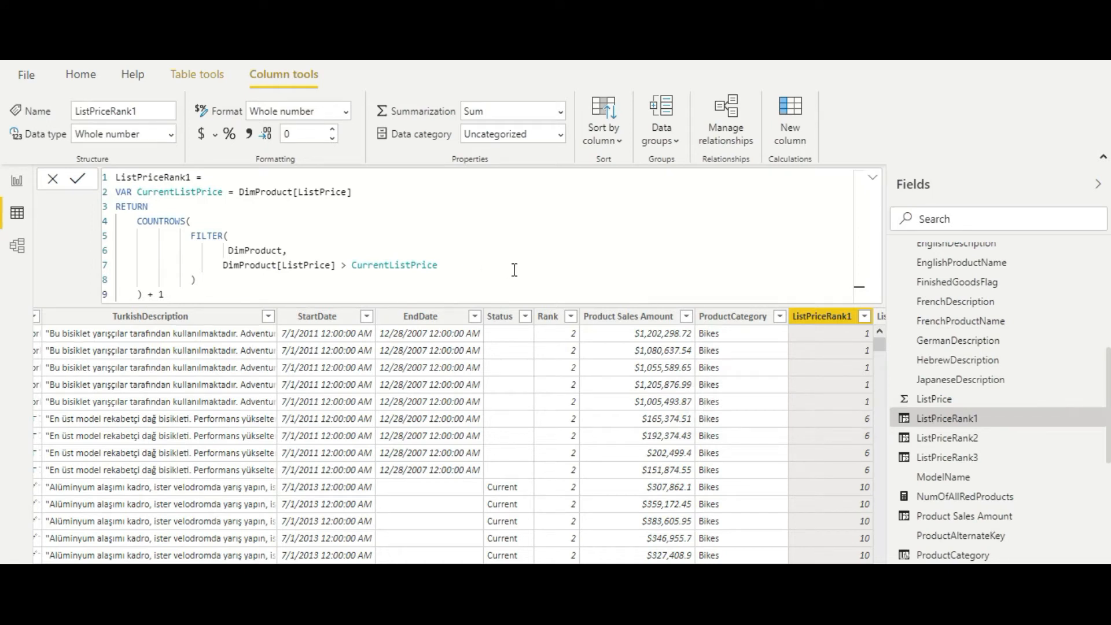
Highlight the CurrentListPrice variable definition and its DimProduct[ListPrice] reference in the ListPriceRank1 formula
{"action": "triple_click", "coordinate": [189, 194]}
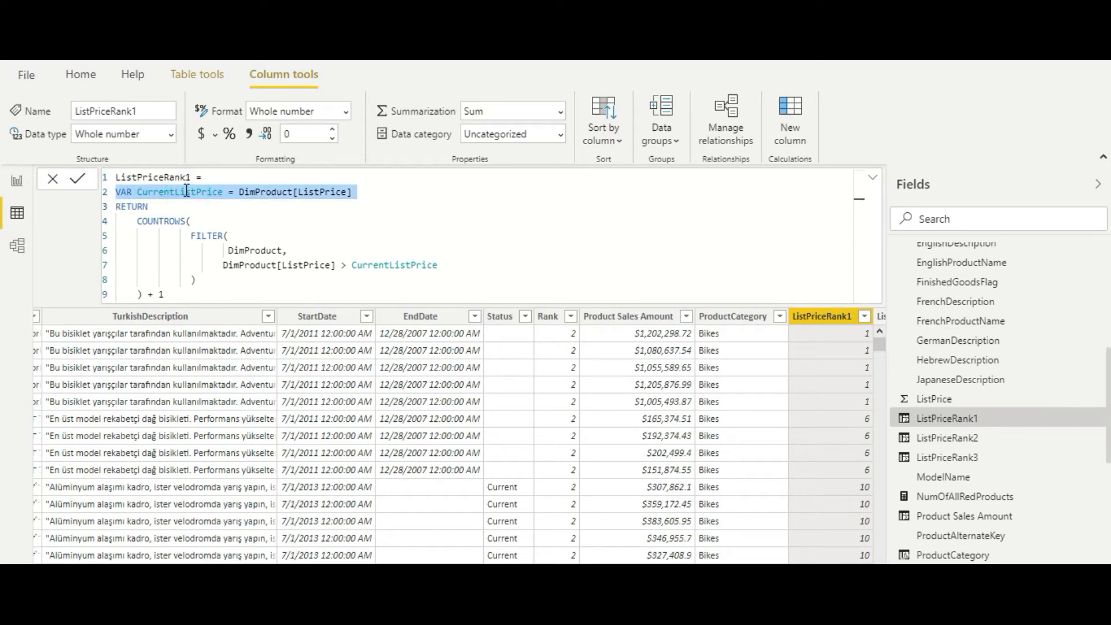
{"action": "double_click", "coordinate": [330, 196]}
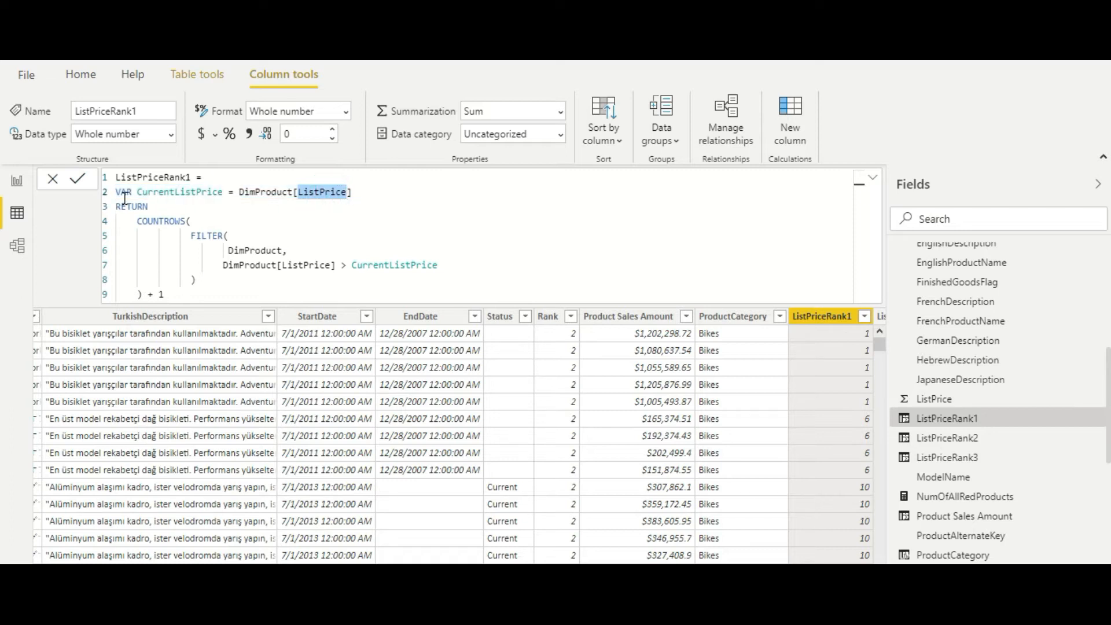
{"action": "left_click_drag", "start_coordinate": [115, 193], "coordinate": [351, 192]}
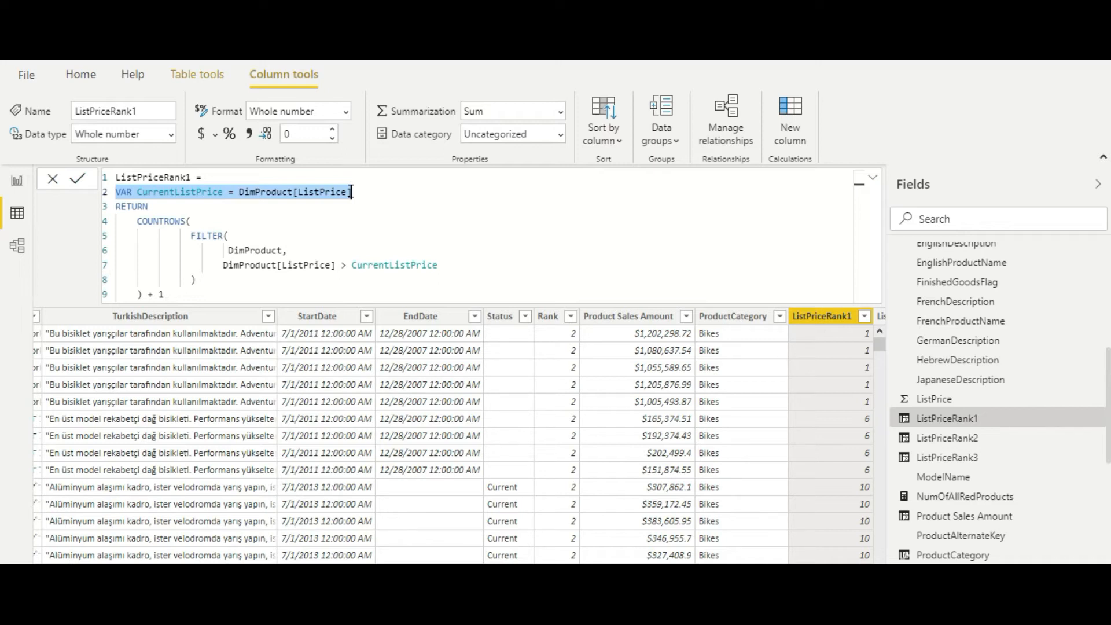
Examine how COUNTROWS, the FILTER over DimProduct, the CurrentListPrice comparison and the + 1 work together in the ListPriceRank1 formula
{"action": "left_click", "coordinate": [137, 222]}
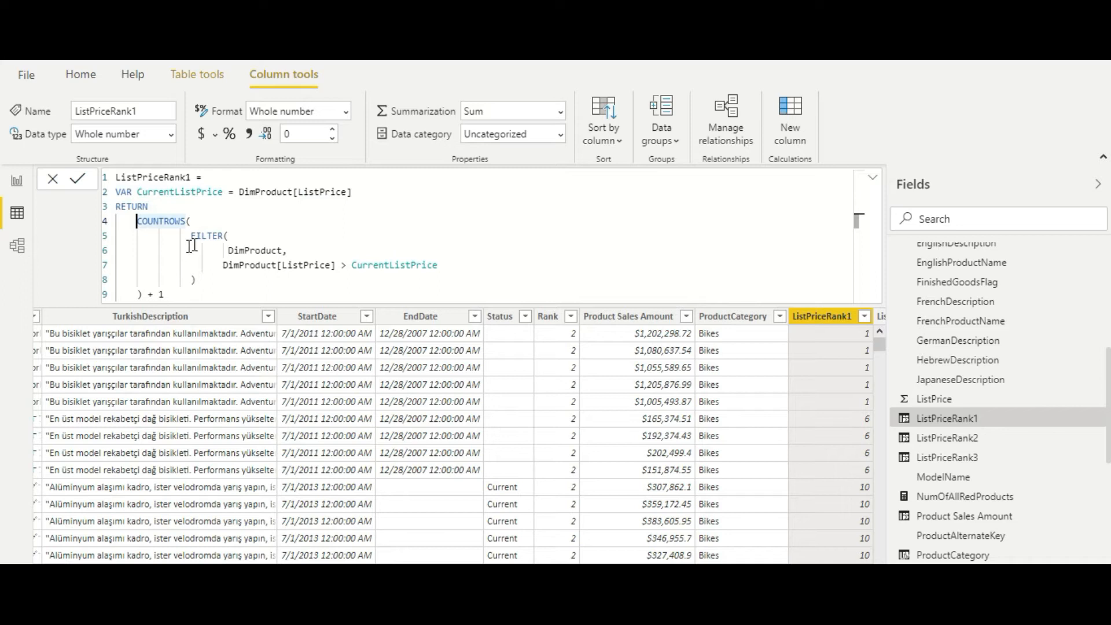
{"action": "left_click", "coordinate": [231, 235]}
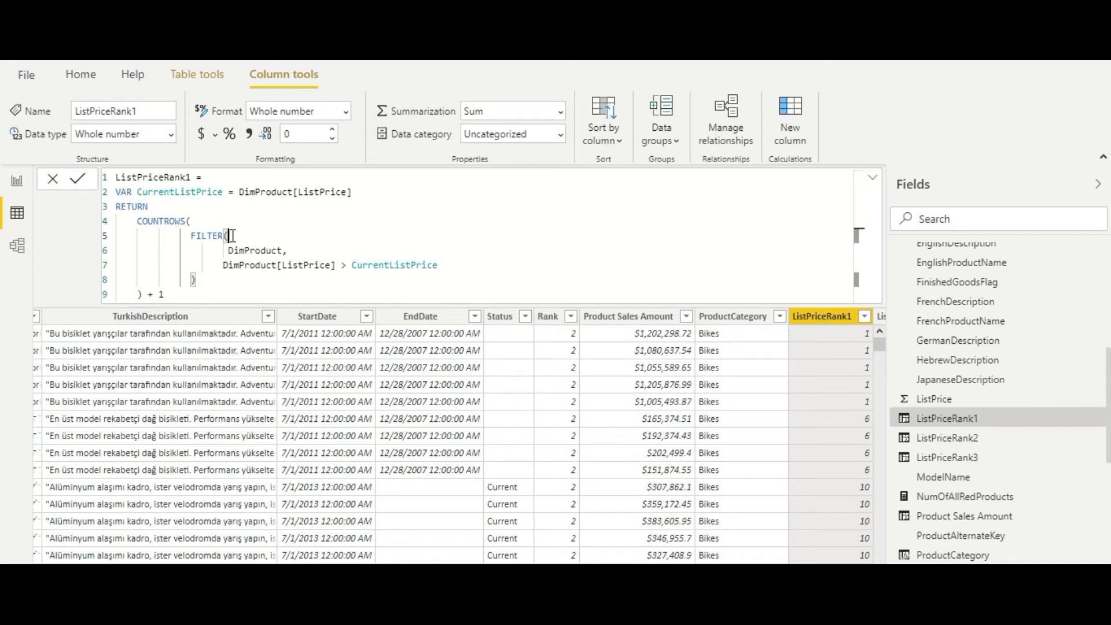
{"action": "double_click", "coordinate": [181, 191]}
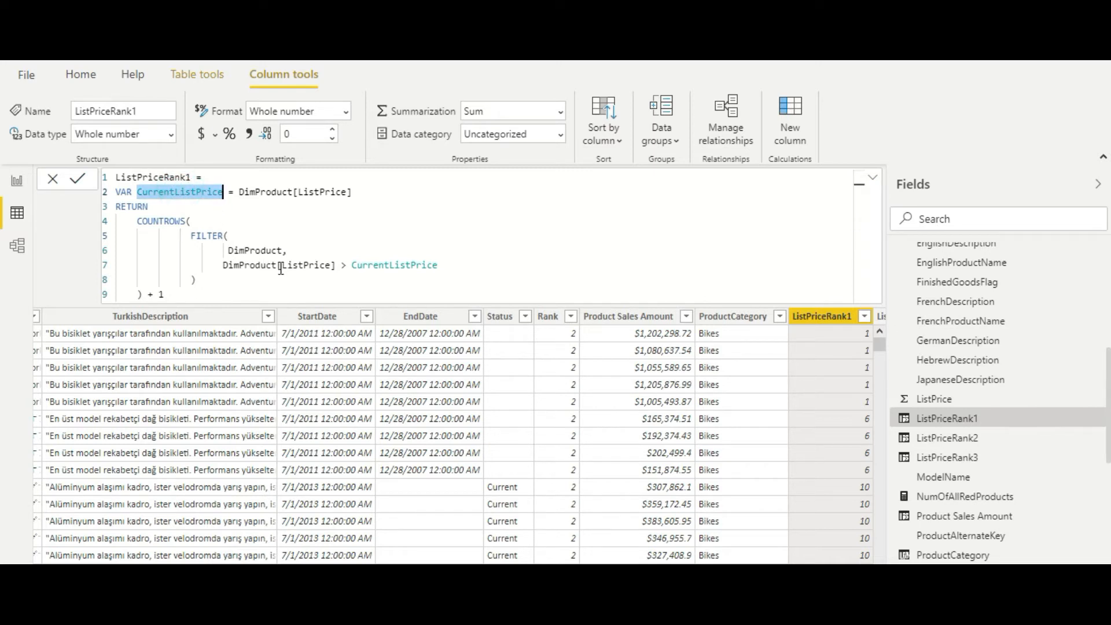
{"action": "left_click_drag", "start_coordinate": [197, 279], "coordinate": [188, 235]}
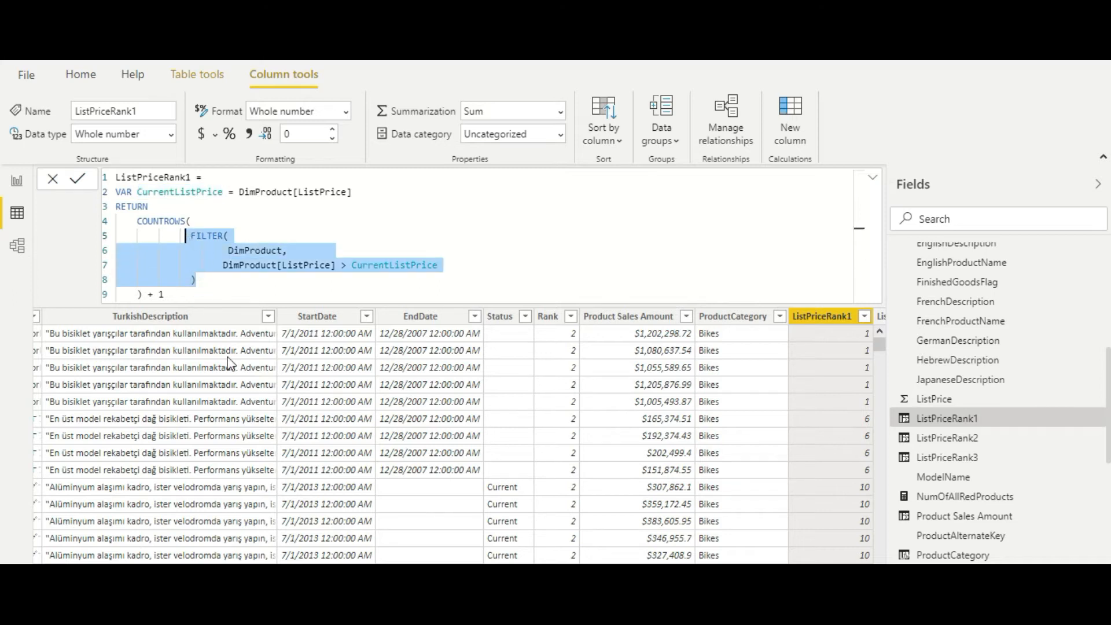
{"action": "double_click", "coordinate": [397, 266]}
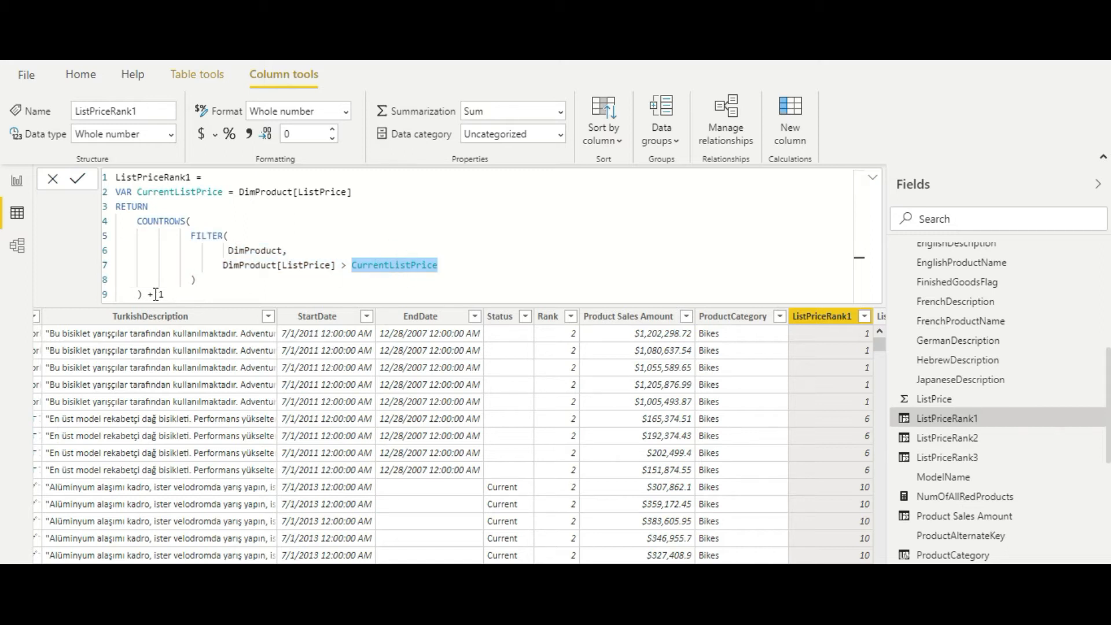
{"action": "left_click", "coordinate": [186, 222]}
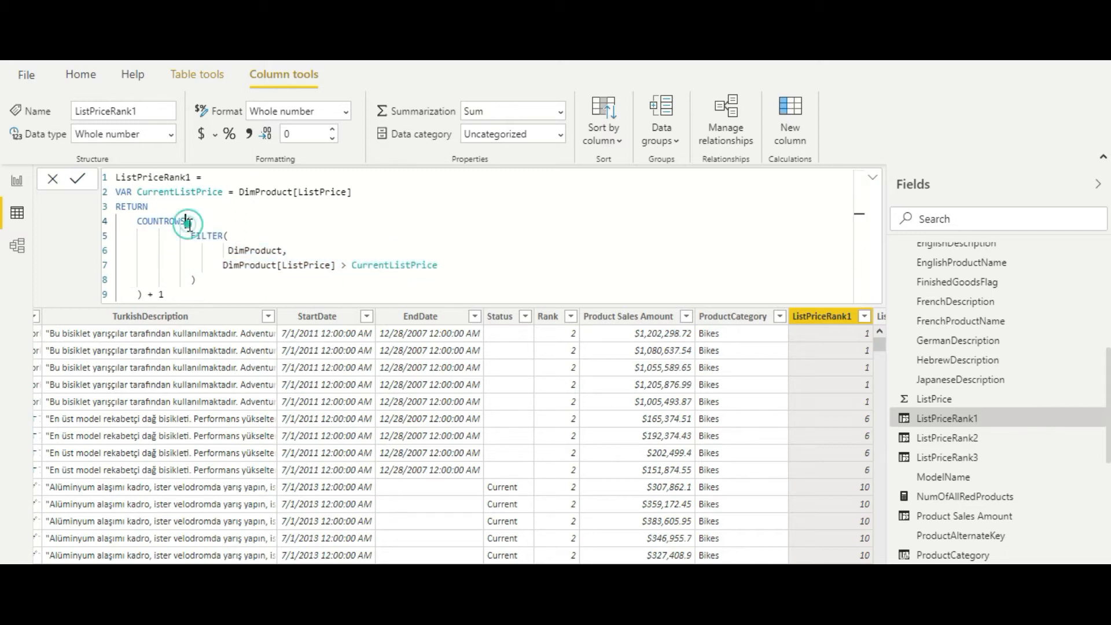
{"action": "left_click", "coordinate": [156, 294]}
{"action": "double_click", "coordinate": [384, 263]}
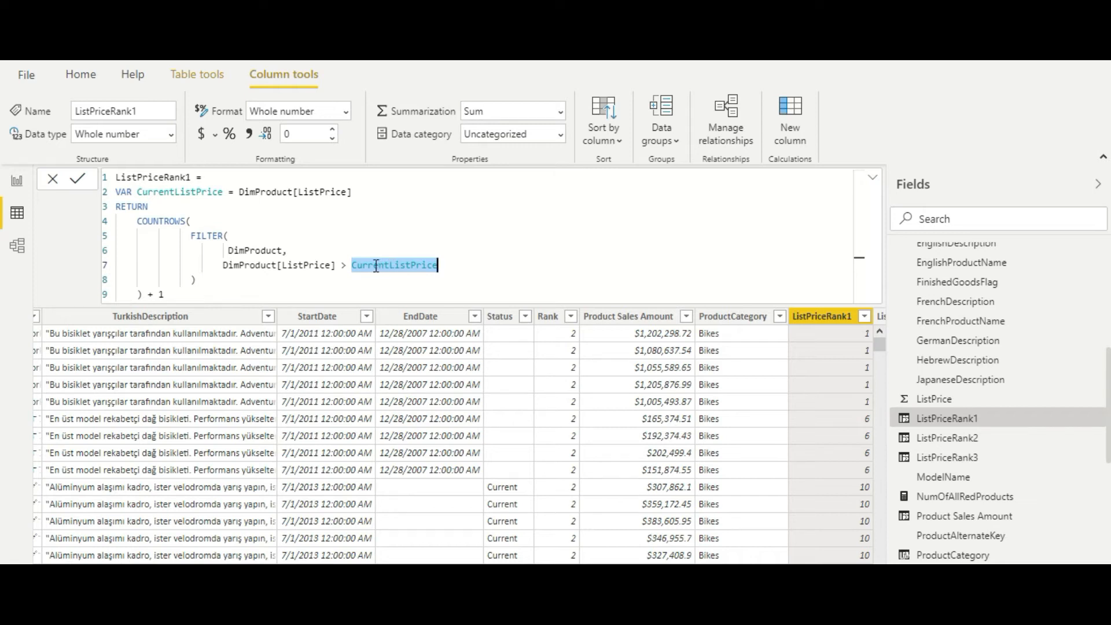
{"action": "left_click_drag", "start_coordinate": [197, 281], "coordinate": [191, 239]}
{"action": "left_click", "coordinate": [187, 222]}
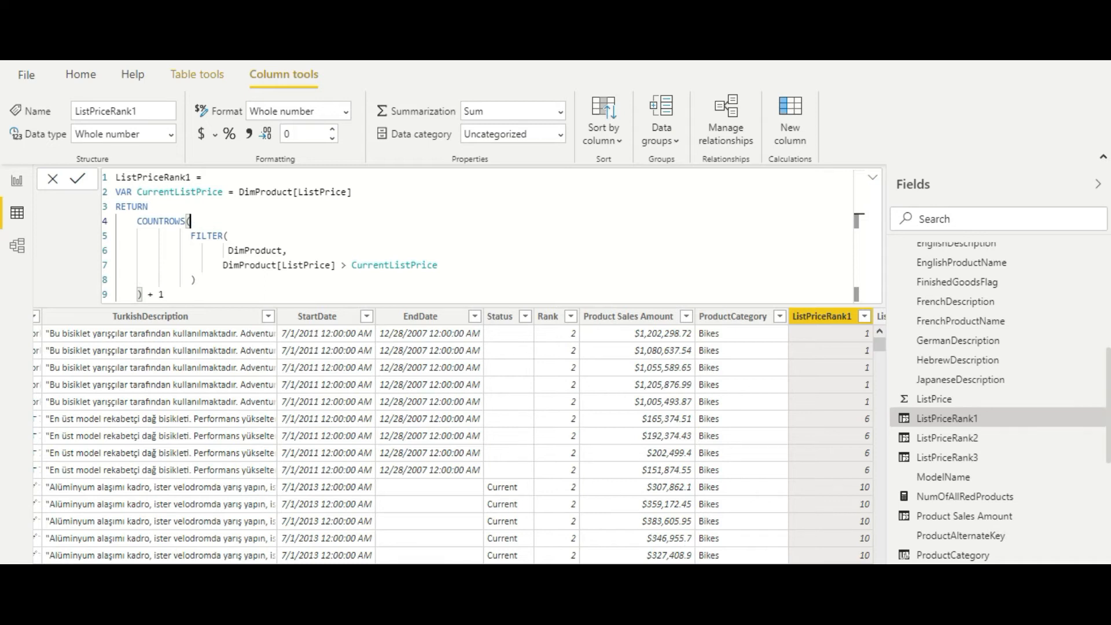
Bring all three rank columns into view and check the ListPriceRank1 values against its FILTER condition and COUNTROWS expression
{"action": "scroll", "coordinate": [457, 439], "scroll_direction": "right", "scroll_amount": 3}
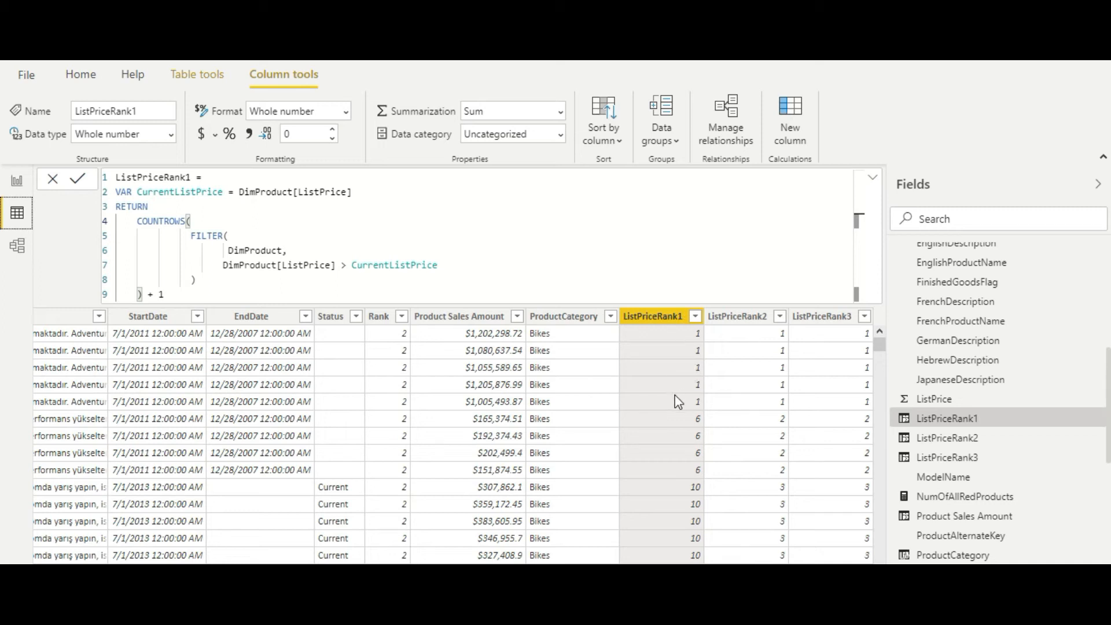
{"action": "left_click", "coordinate": [229, 236]}
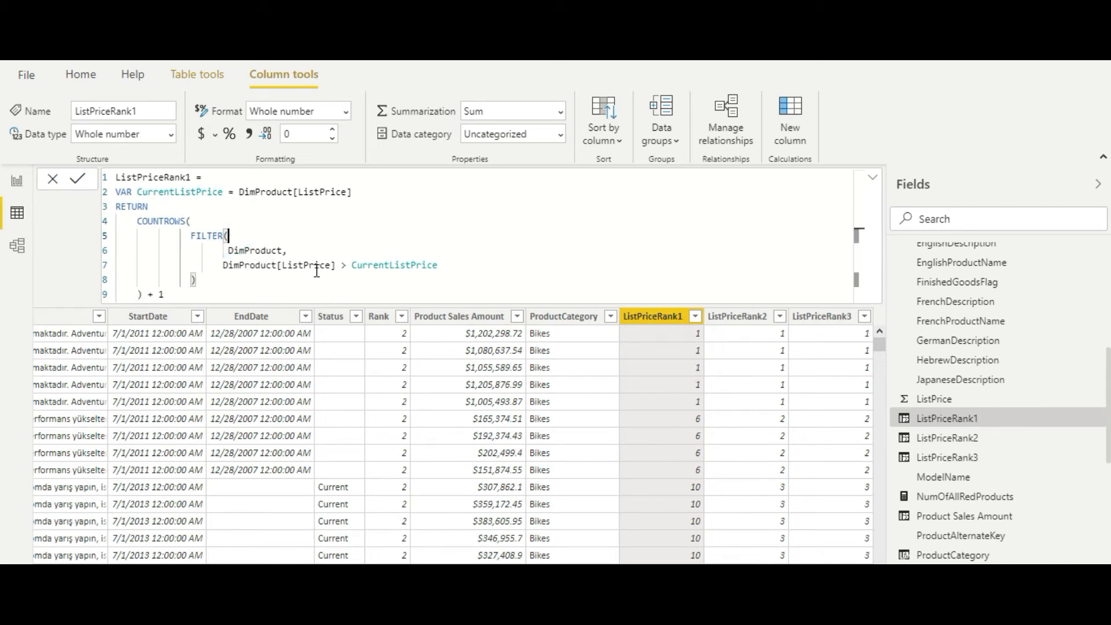
{"action": "left_click", "coordinate": [399, 265]}
{"action": "double_click", "coordinate": [399, 265]}
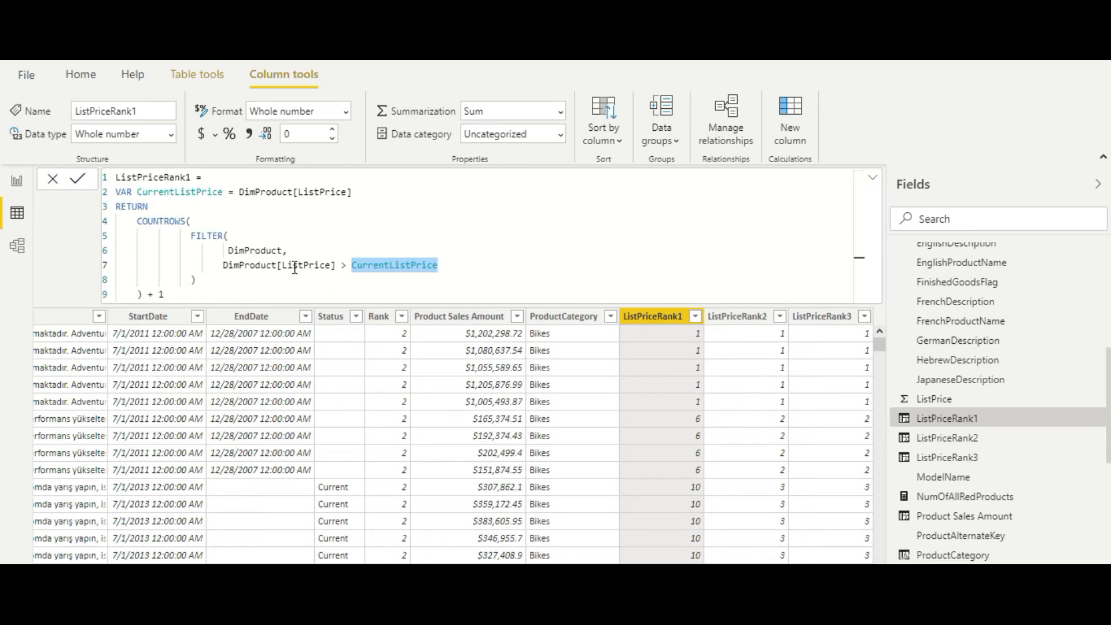
{"action": "left_click", "coordinate": [230, 236]}
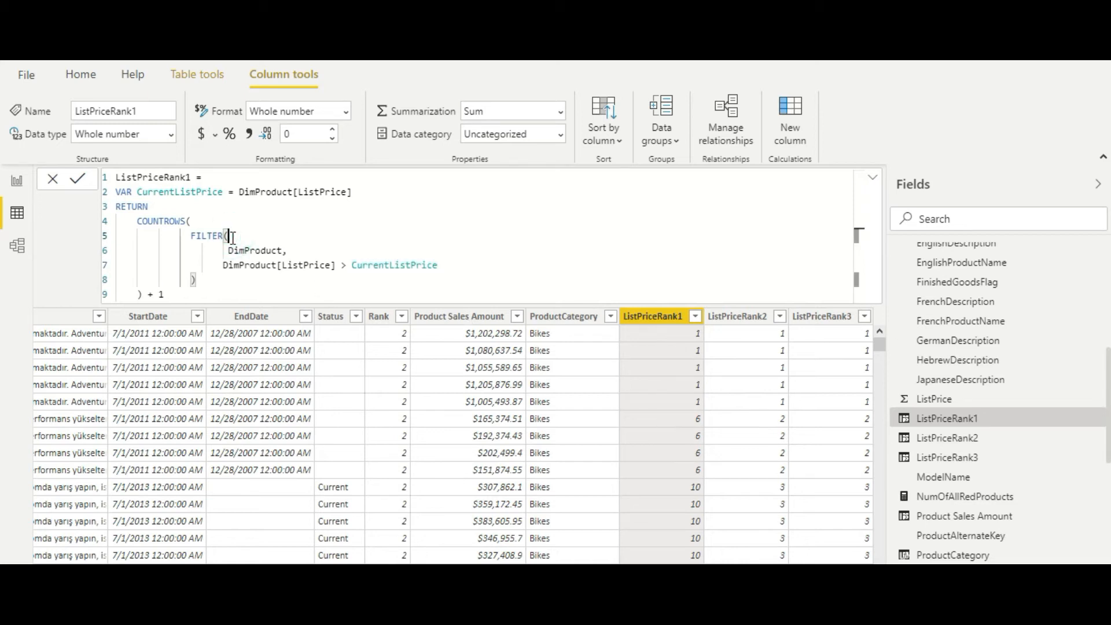
{"action": "left_click", "coordinate": [190, 222]}
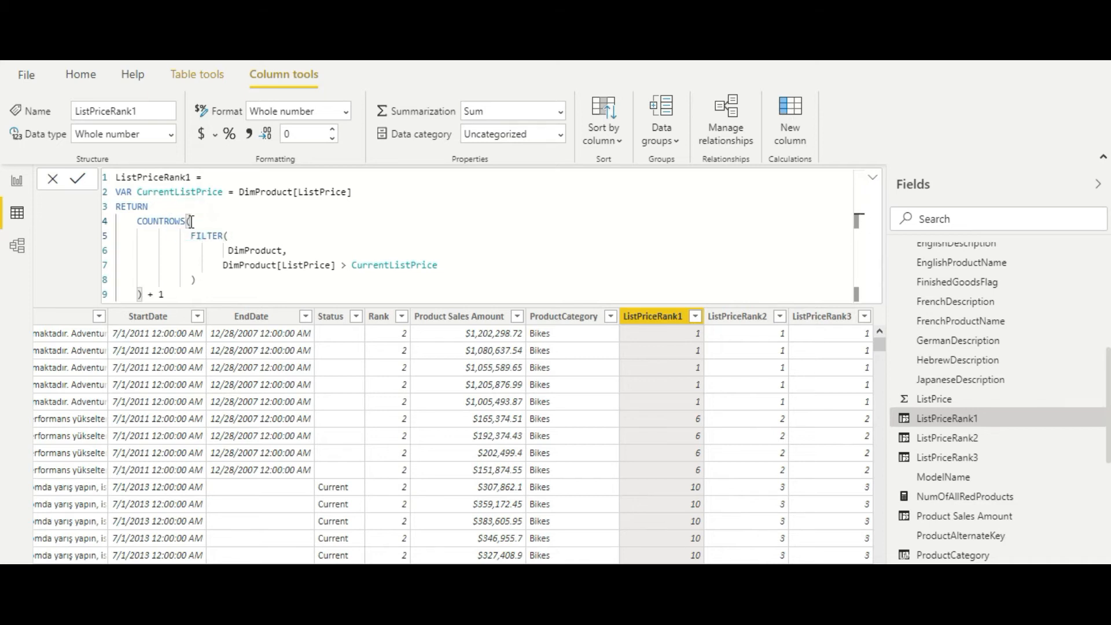
{"action": "left_click", "coordinate": [658, 421]}
Examine VALUES(DimProduct[ListPrice]) and the CurrentListPrice comparison in the ListPriceRank2 formula, check its rank values down the table, and return to the report view
{"action": "left_click", "coordinate": [750, 325]}
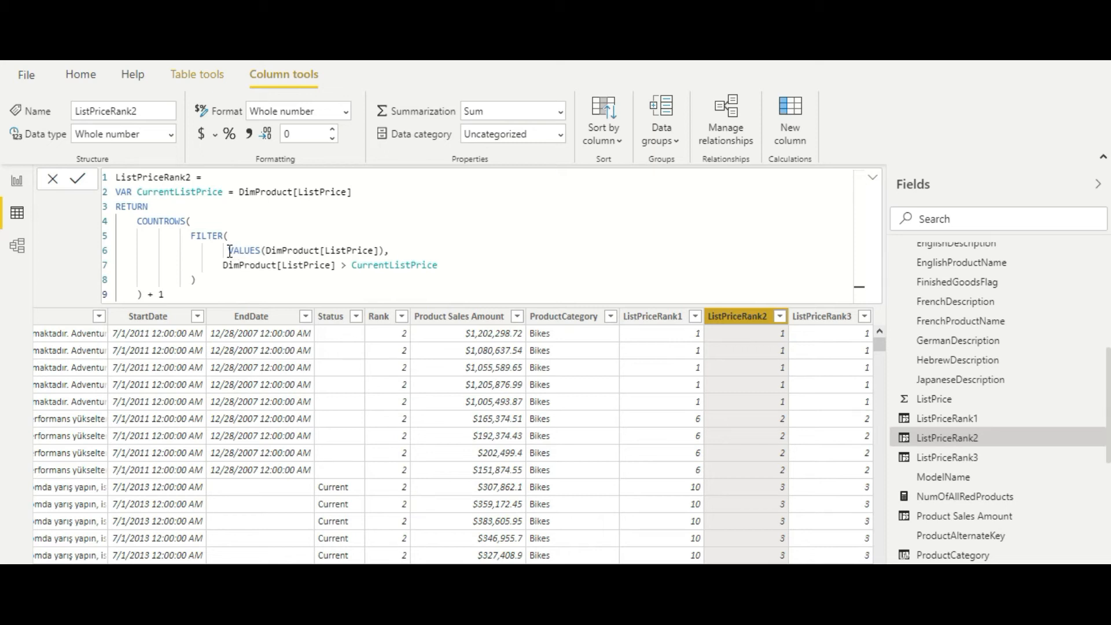
{"action": "left_click_drag", "start_coordinate": [230, 250], "coordinate": [389, 251]}
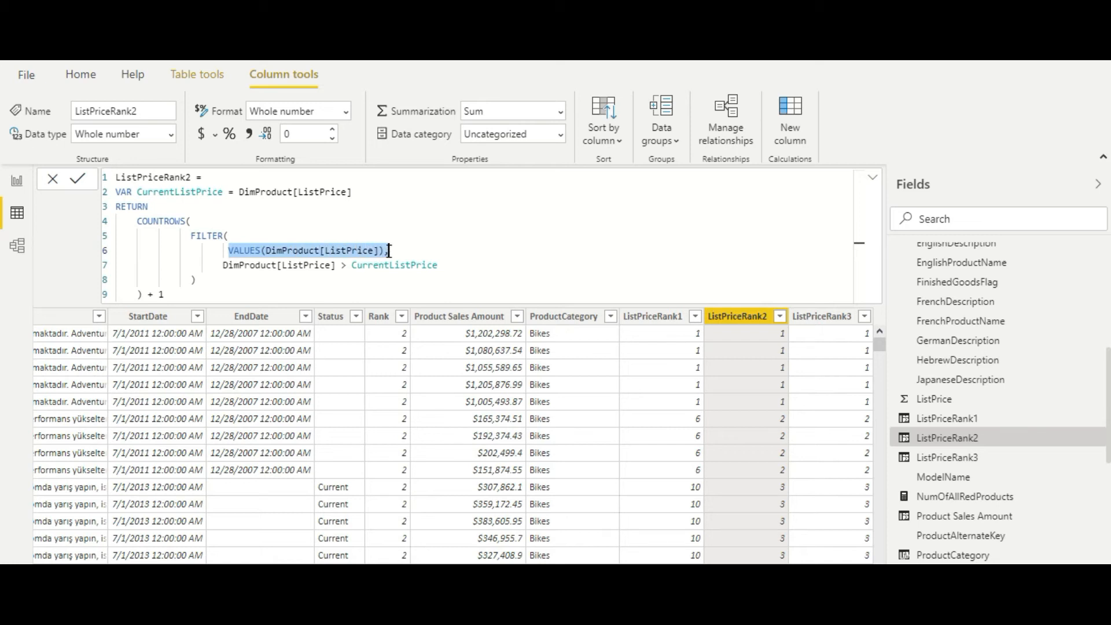
{"action": "left_click", "coordinate": [351, 250]}
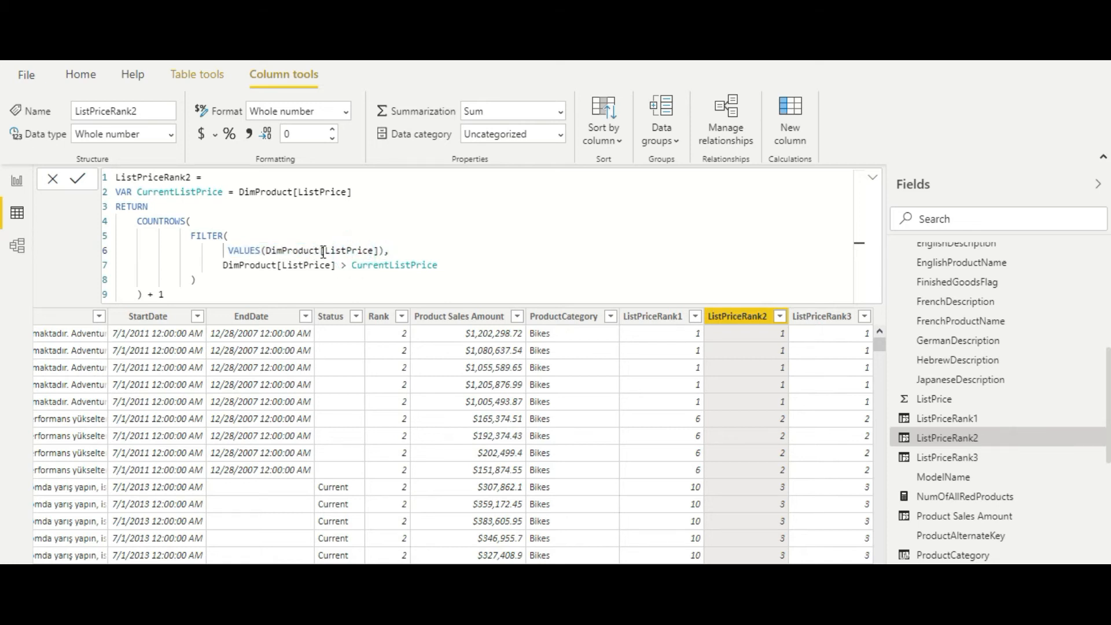
{"action": "double_click", "coordinate": [342, 250]}
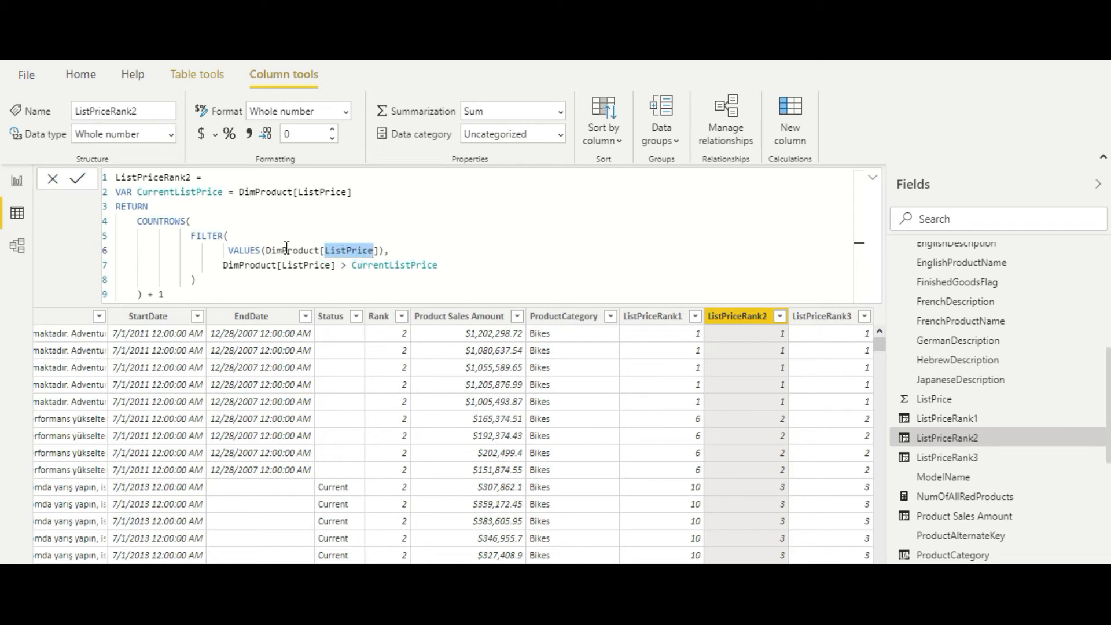
{"action": "double_click", "coordinate": [237, 251]}
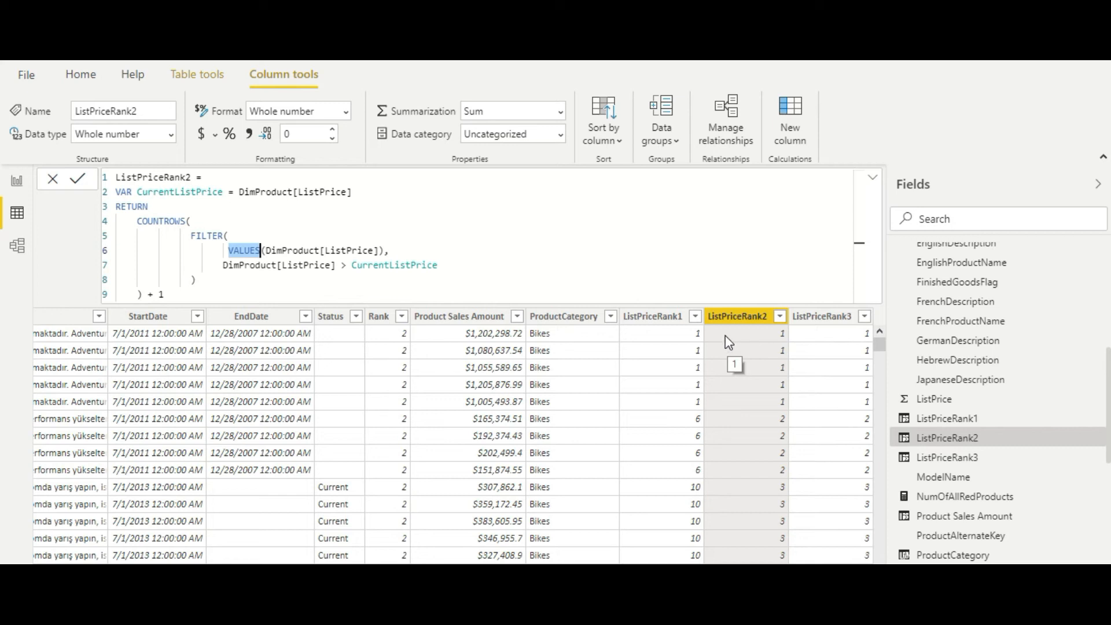
{"action": "left_click", "coordinate": [403, 265]}
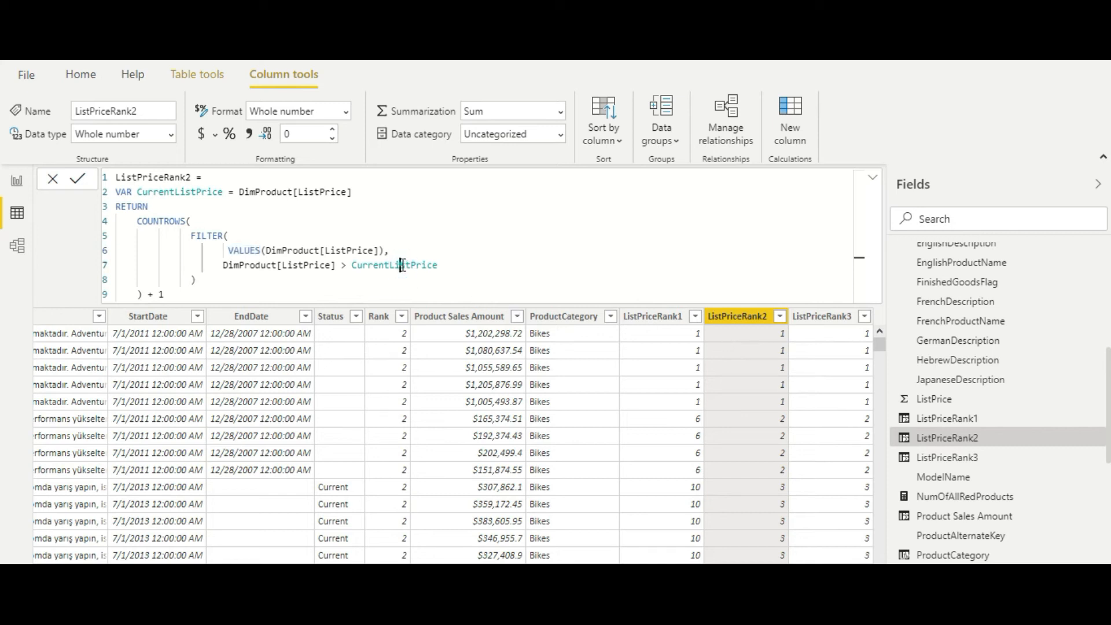
{"action": "double_click", "coordinate": [402, 265]}
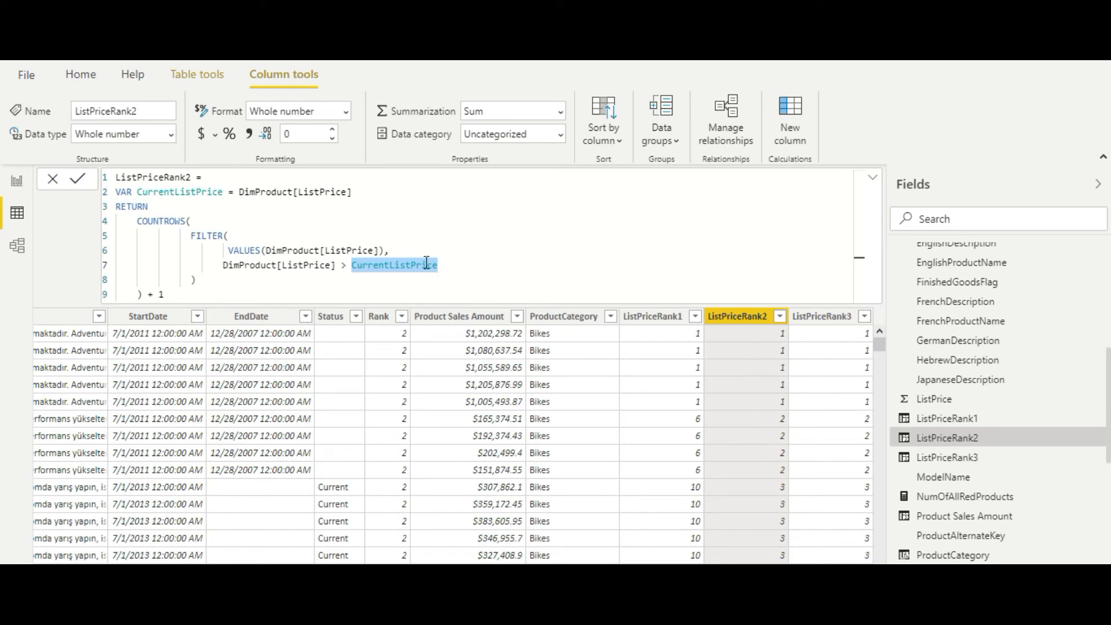
{"action": "double_click", "coordinate": [248, 251]}
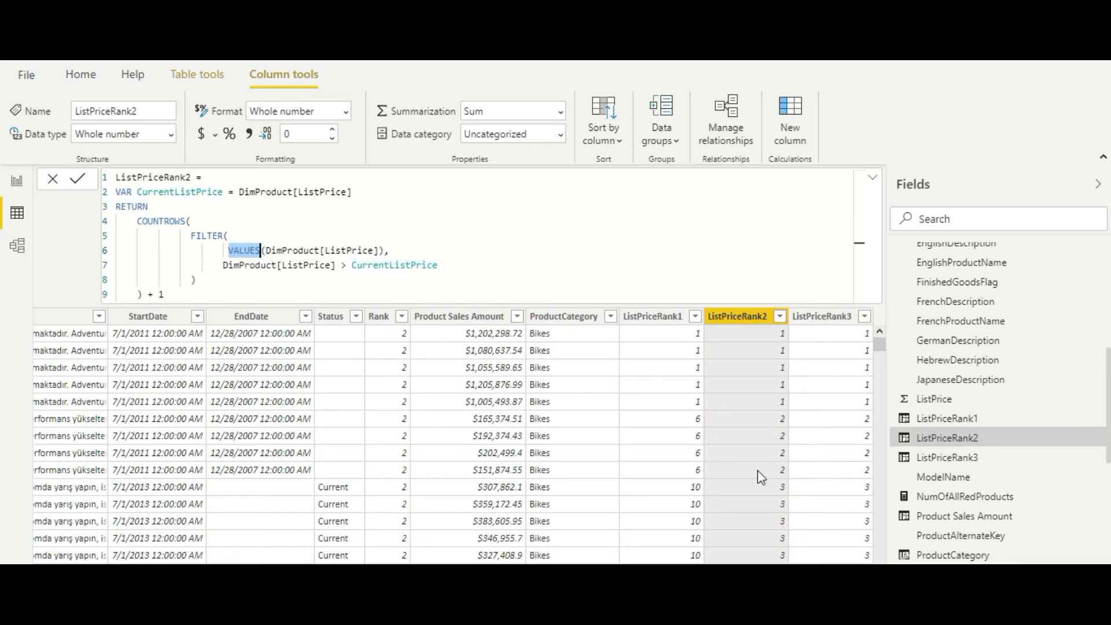
{"action": "scroll", "coordinate": [758, 470], "scroll_direction": "down", "scroll_amount": 5}
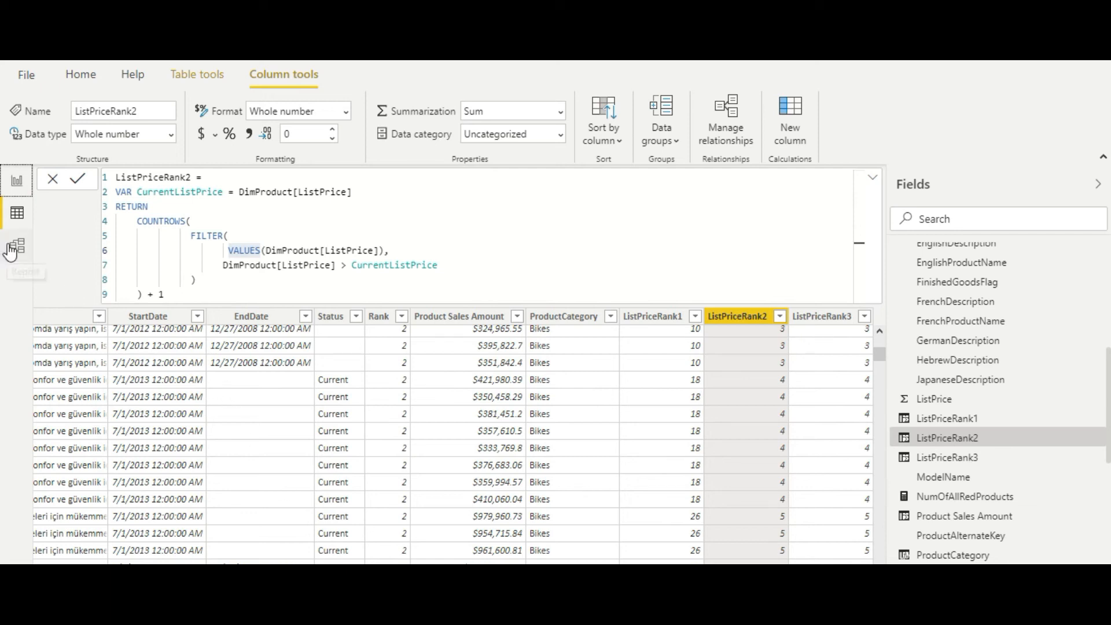
{"action": "left_click", "coordinate": [16, 181]}
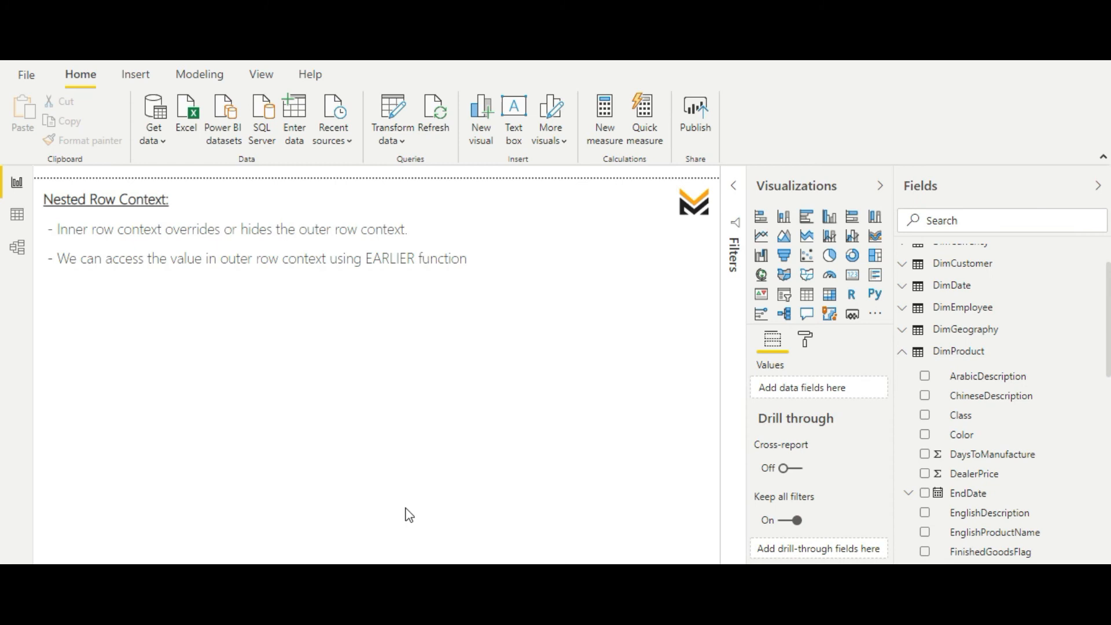